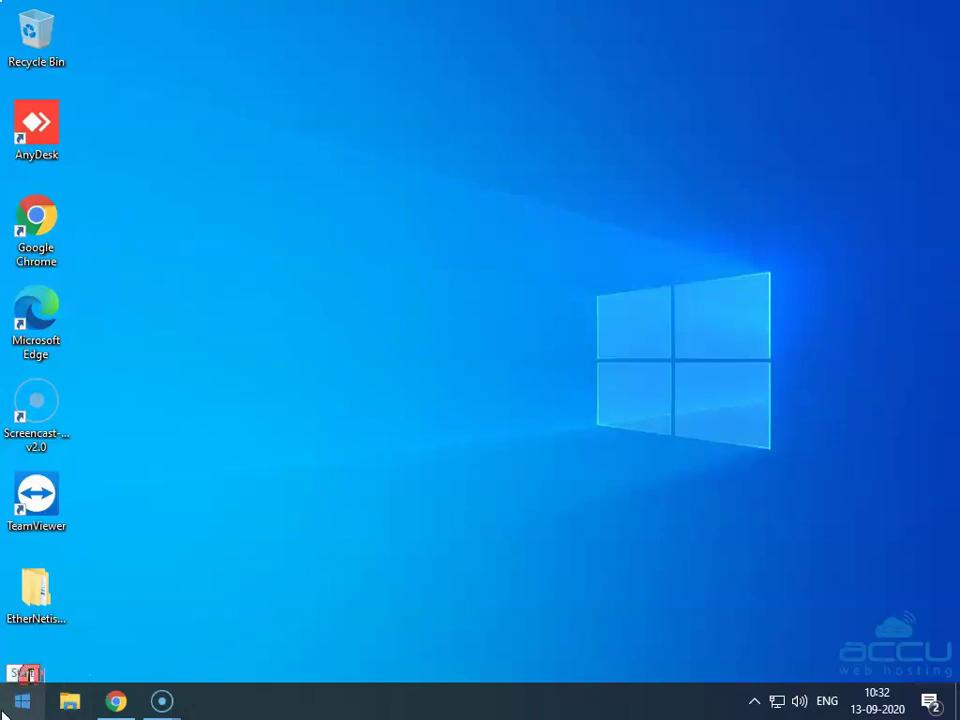
Scroll the Start menu app list to W and expand Windows Accessories to show Remote Desktop Connection.
click(22, 706)
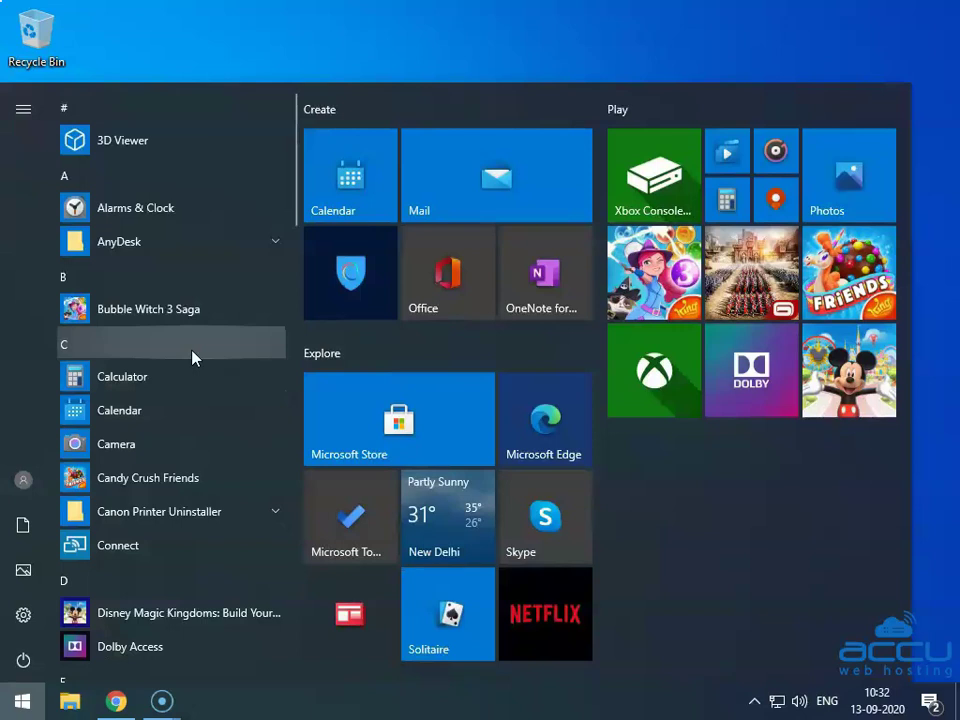
scroll(193, 358, down, 3)
scroll(193, 358, down, 10)
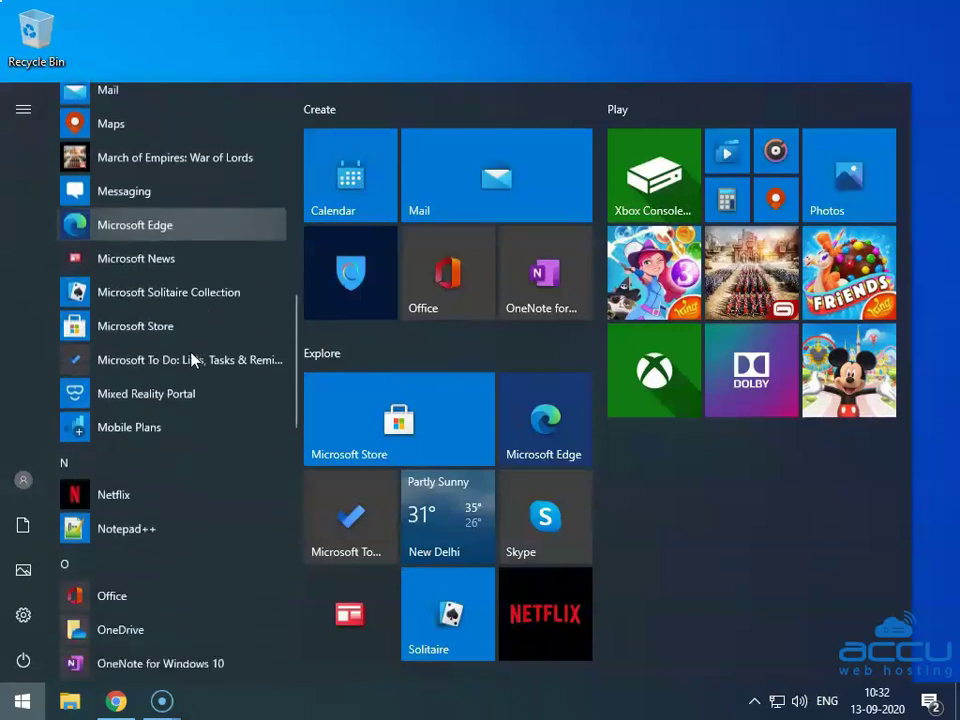
scroll(190, 360, down, 10)
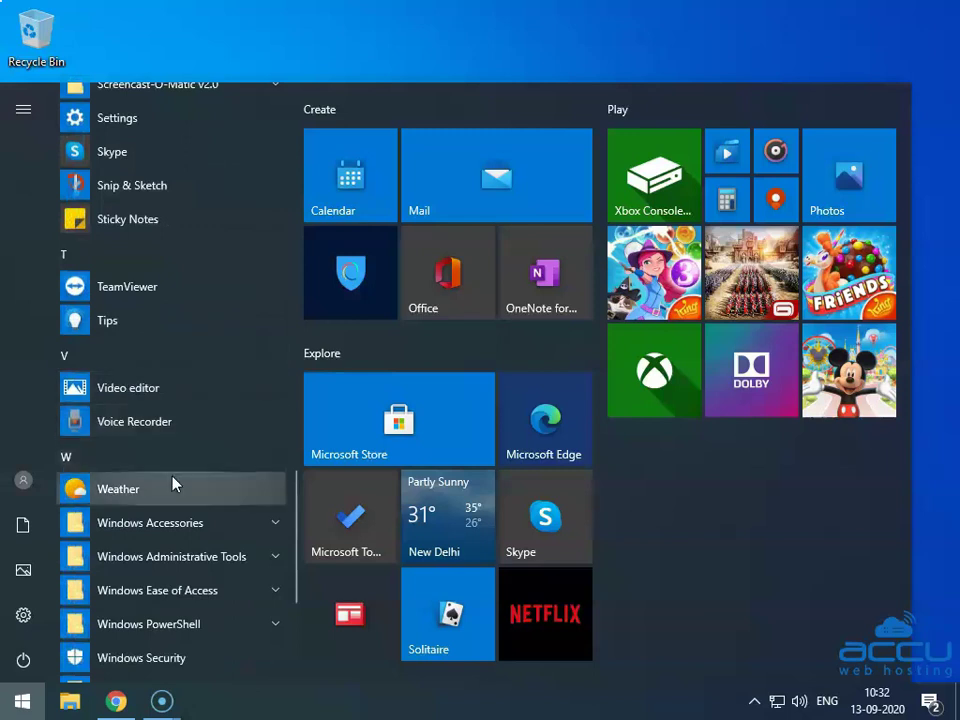
click(219, 537)
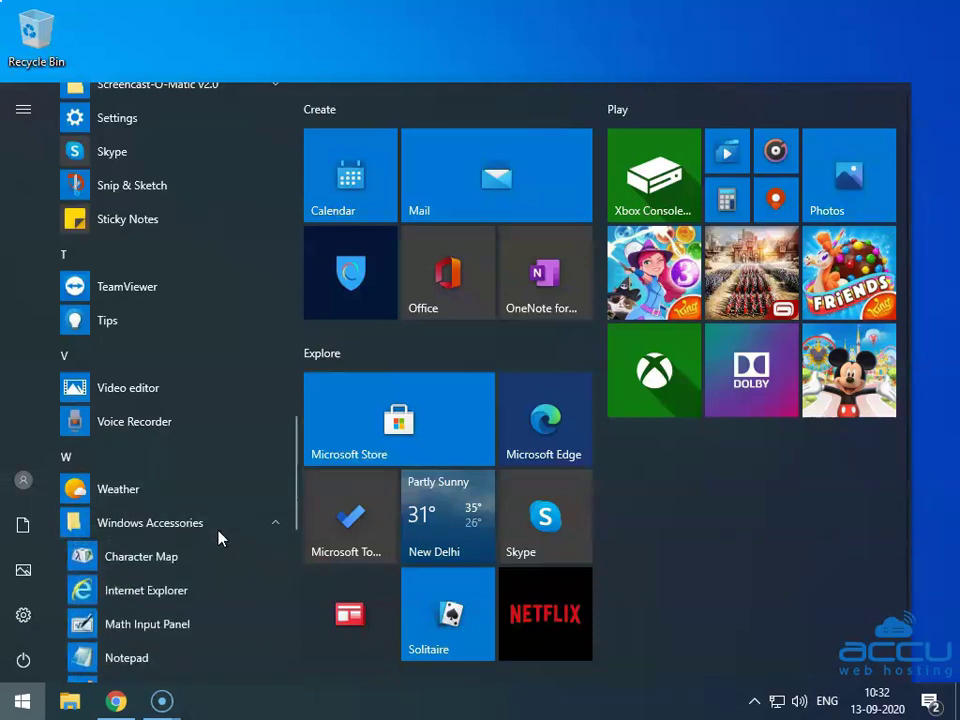
scroll(219, 537, down, 3)
scroll(219, 537, down, 2)
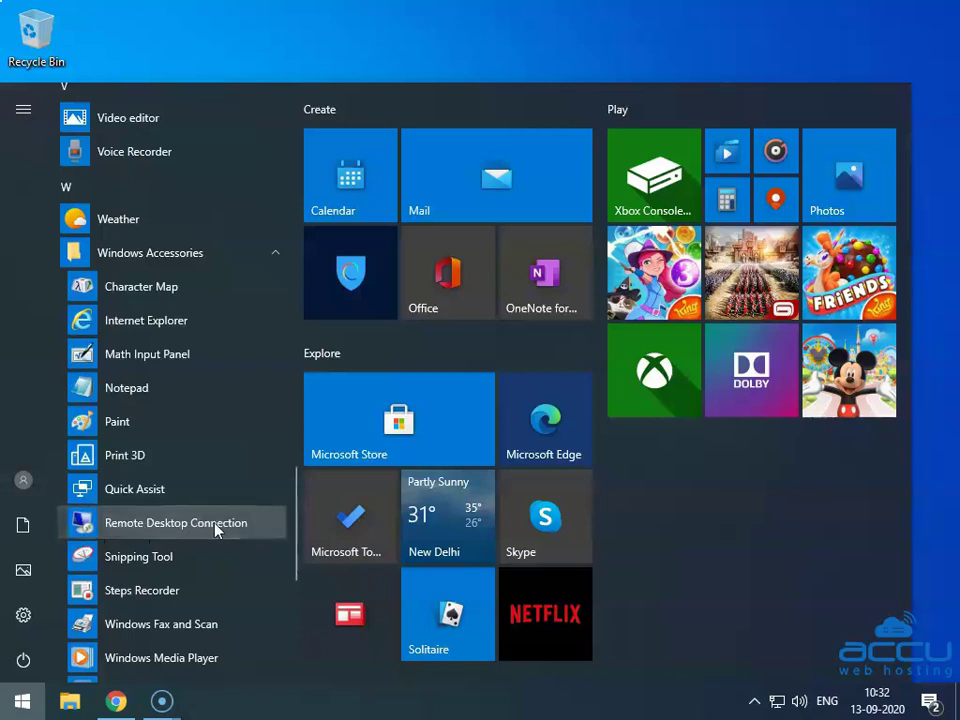
Launch Remote Desktop Connection and look through the saved computer addresses without changing them.
click(148, 531)
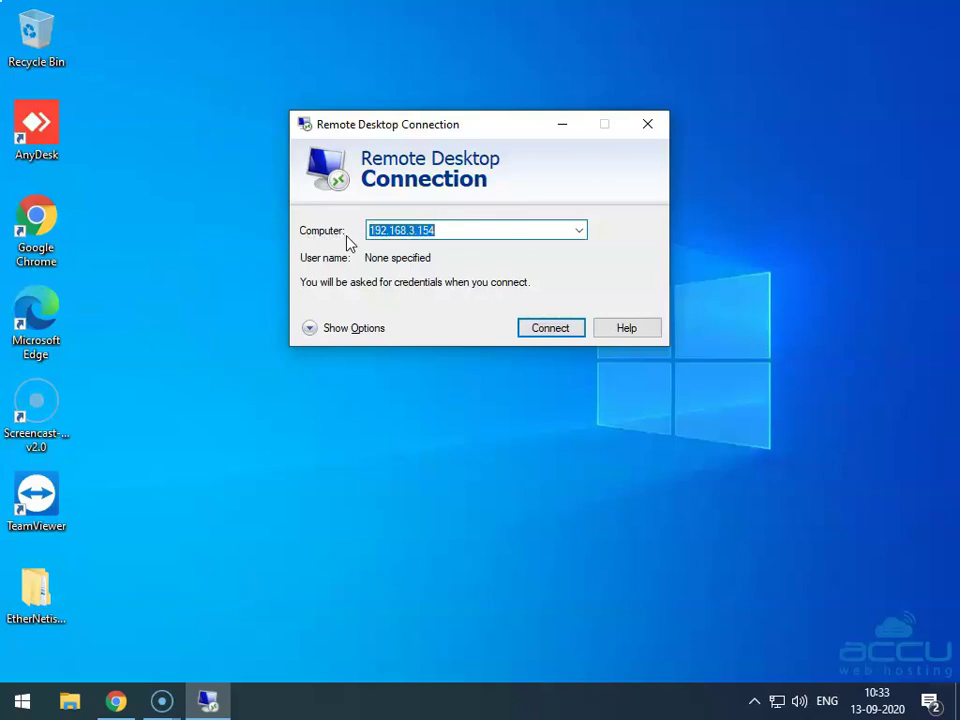
click(580, 232)
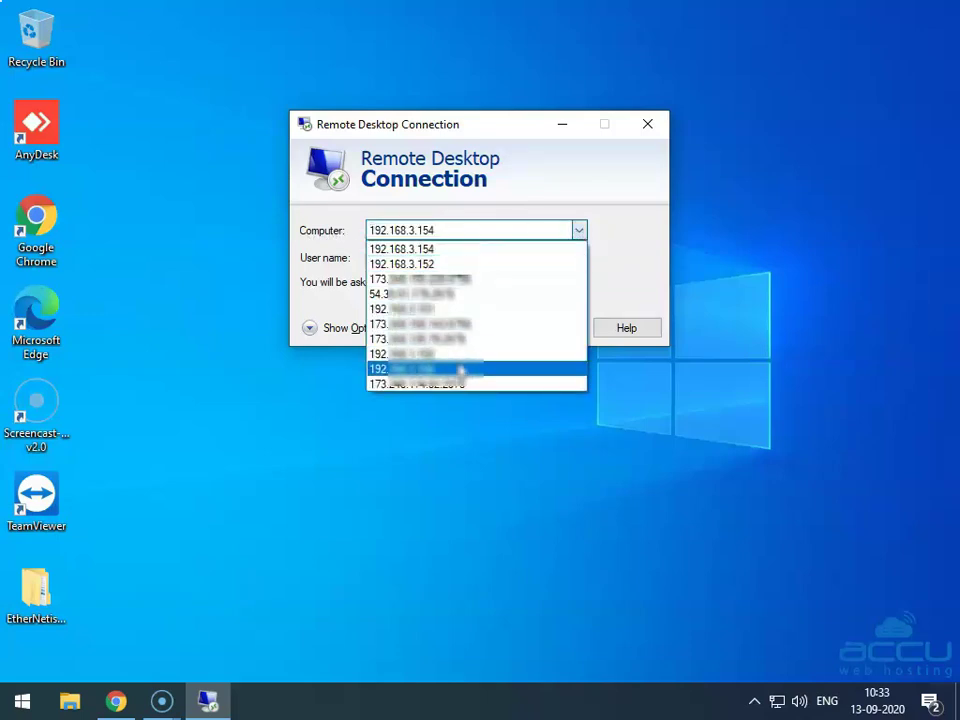
click(466, 213)
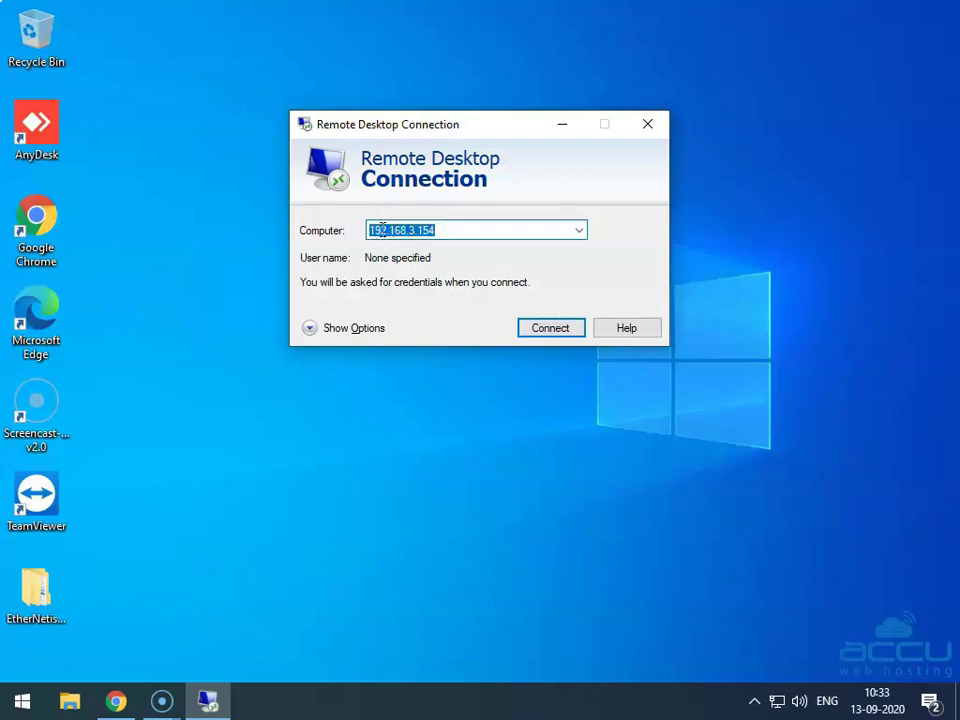
Replace the Computer field with the server address starting 173.246.13, accepting the autocomplete suggestion.
click(474, 229)
double_click(474, 229)
text(173.246.13)
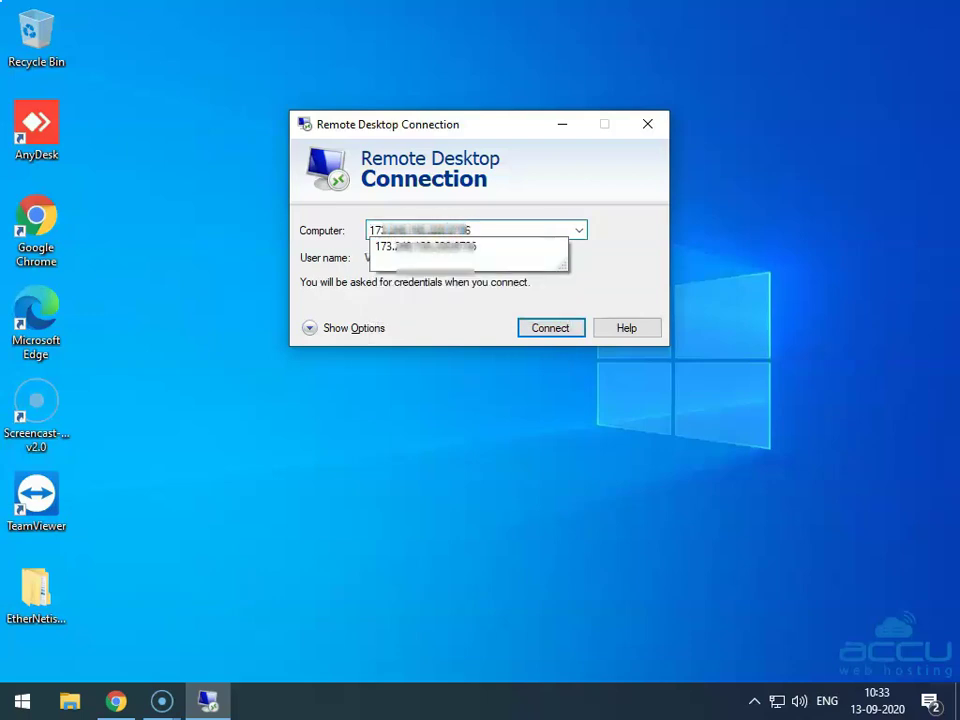
click(475, 229)
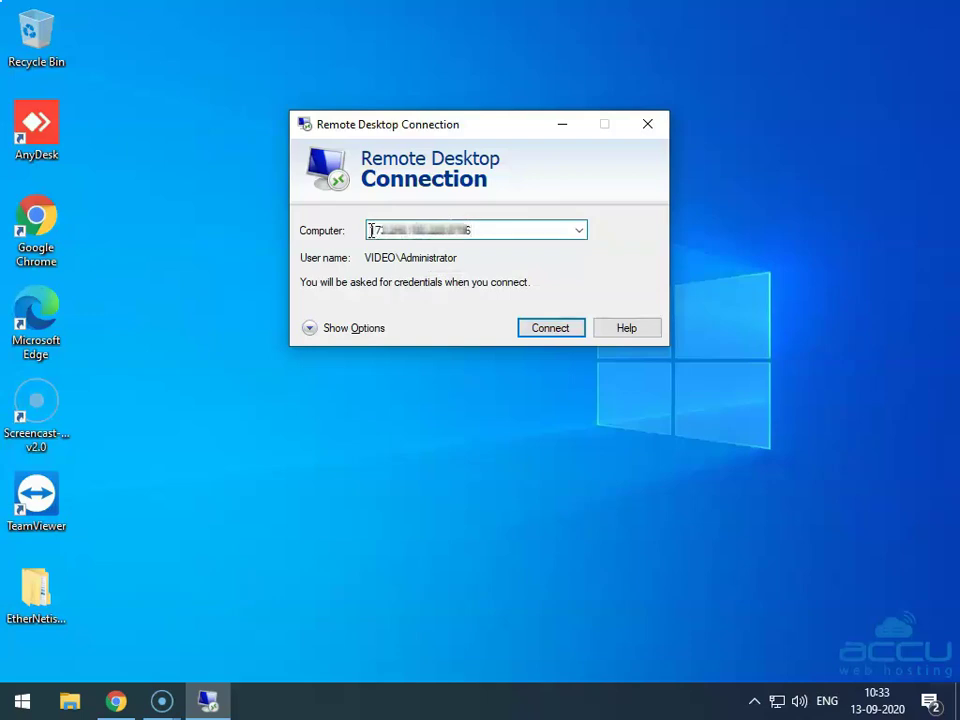
drag(370, 230, 466, 232)
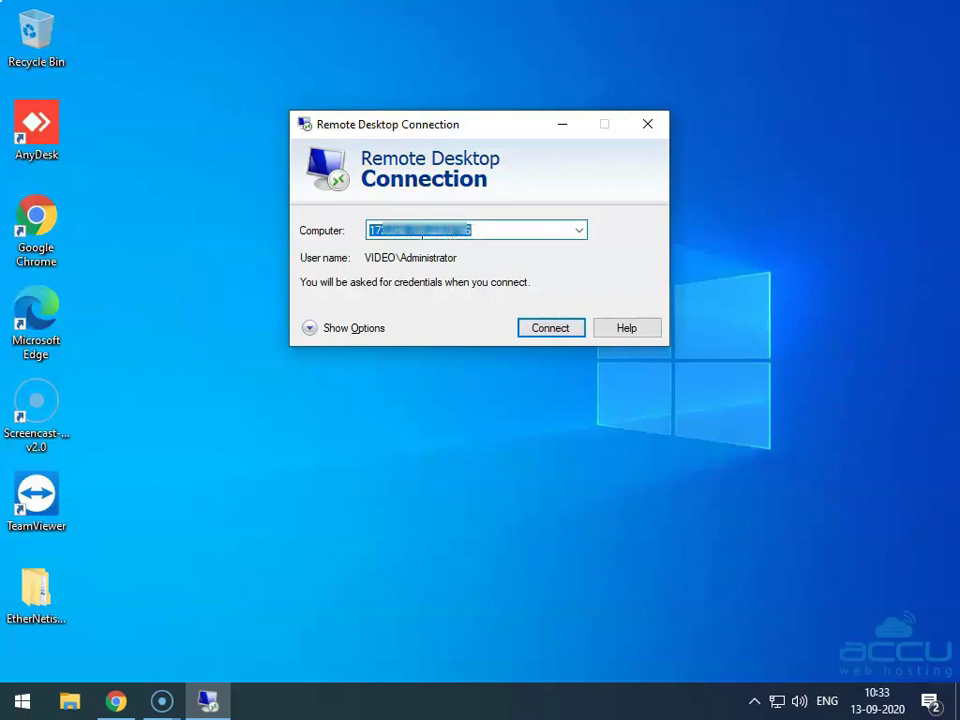
click(479, 229)
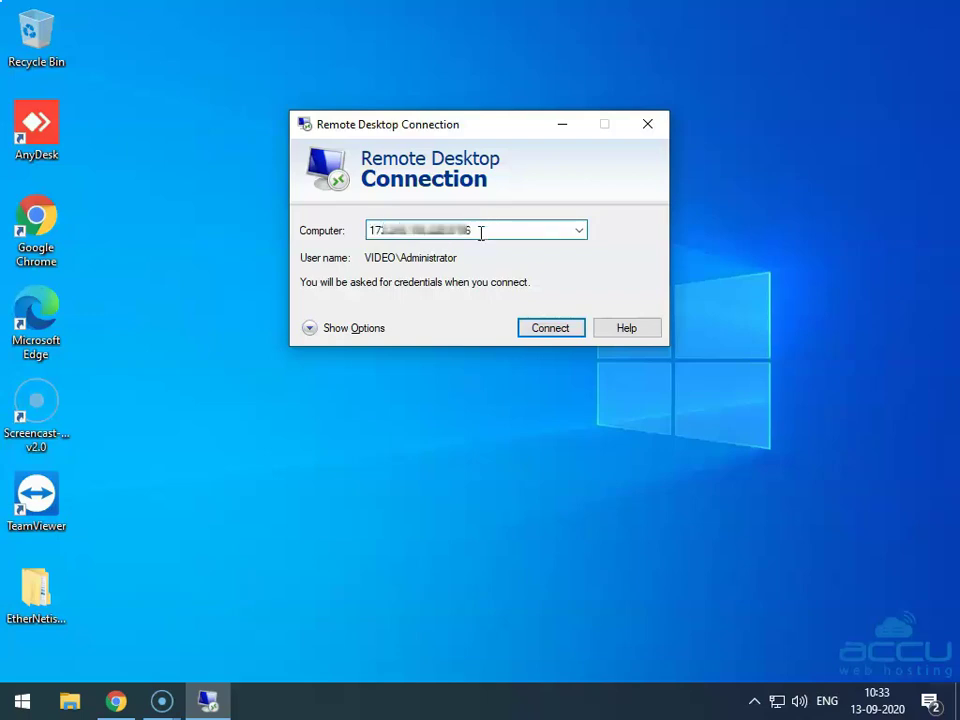
Expand the connection options and open the More... list under Local Resources' local devices and resources.
click(353, 330)
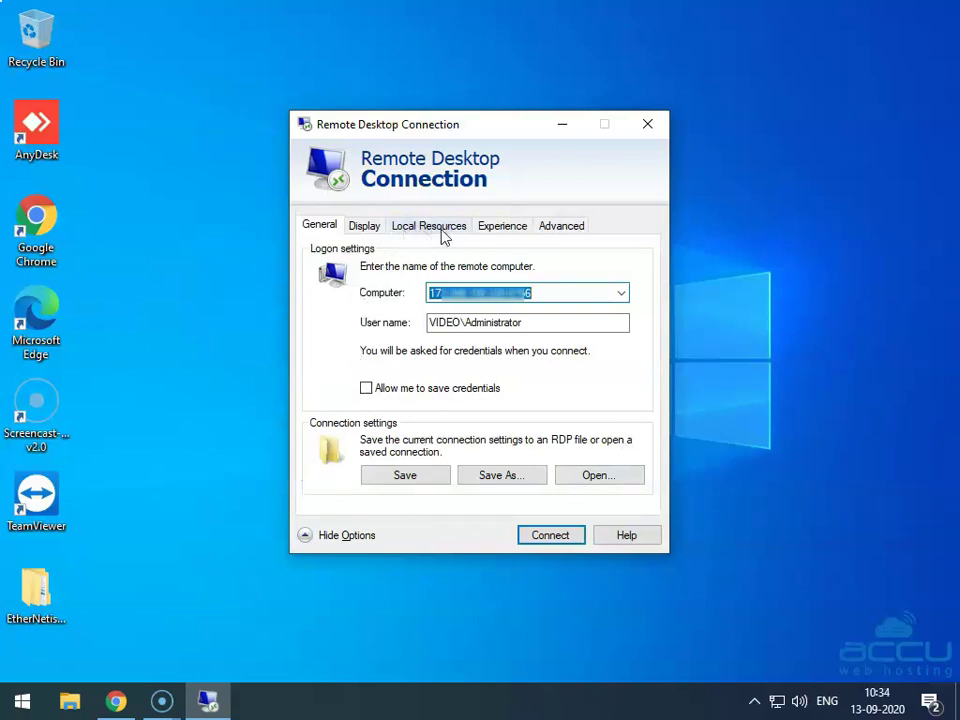
click(408, 234)
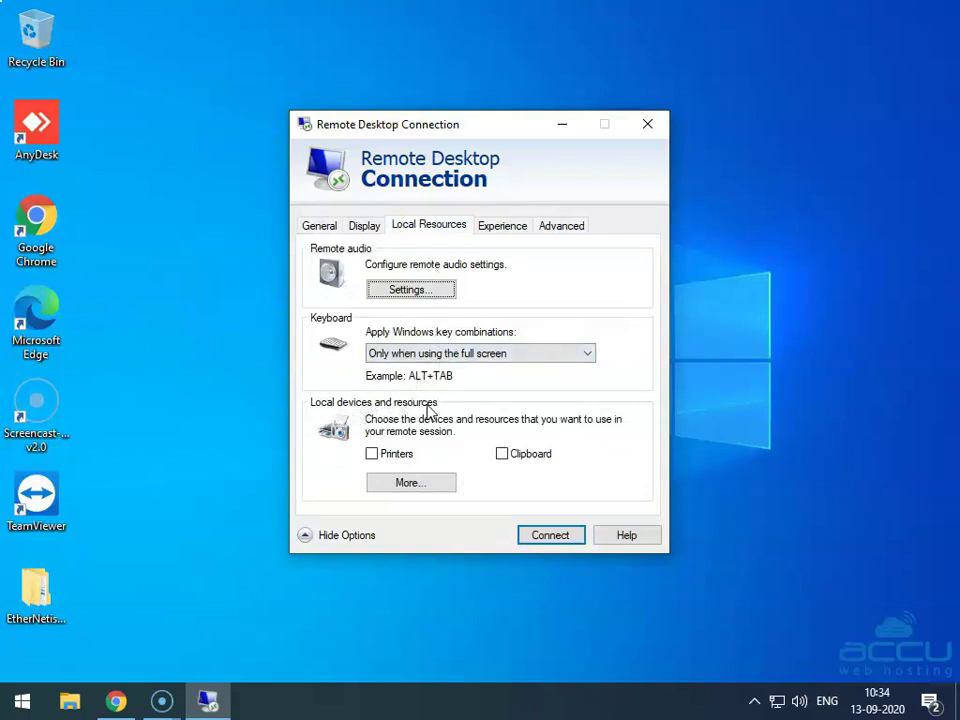
click(412, 484)
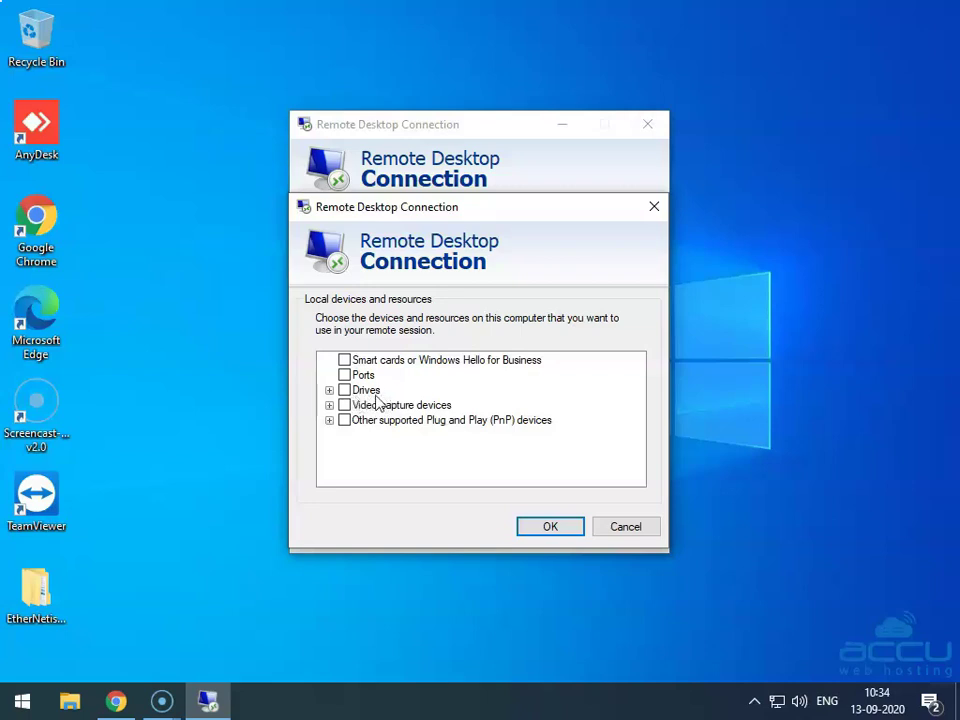
Expand Drives, tick only Local Disk (E:) for sharing, and confirm with OK.
click(344, 391)
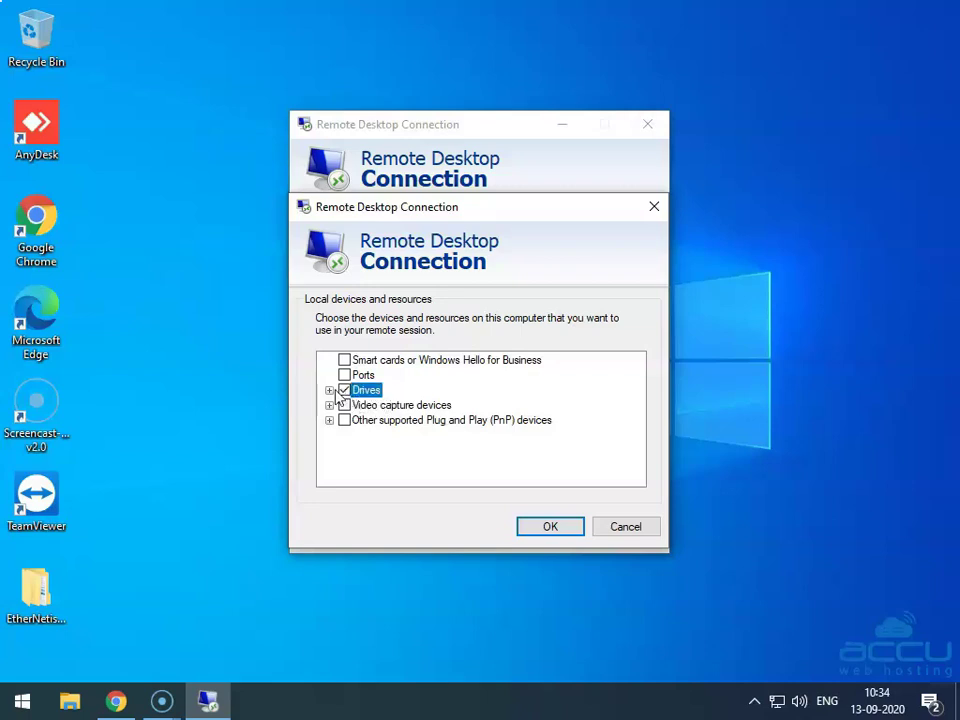
click(330, 390)
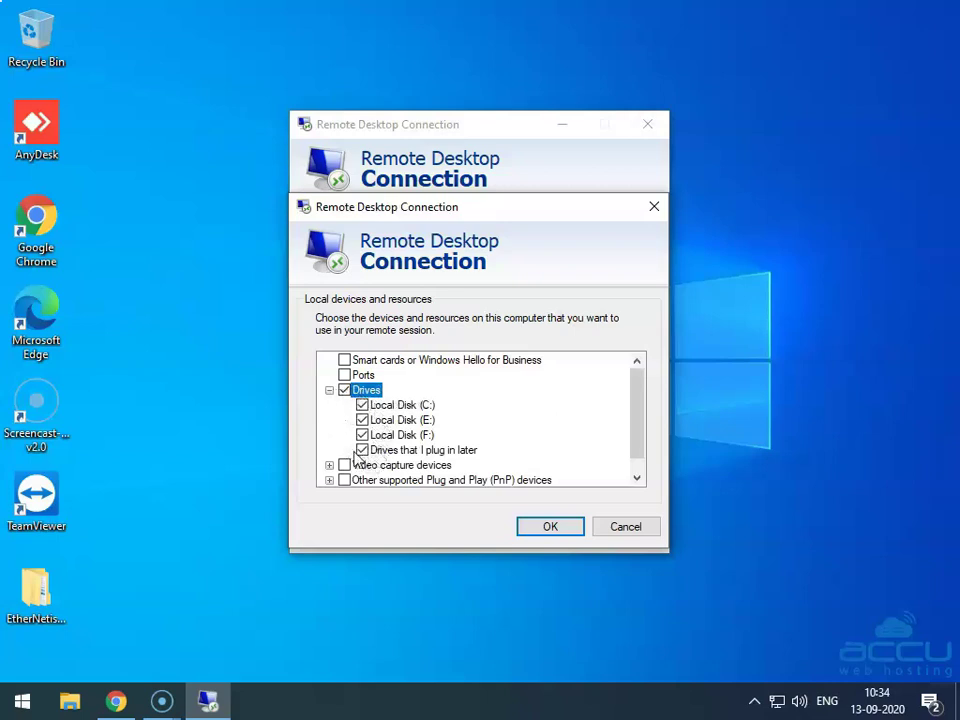
click(330, 390)
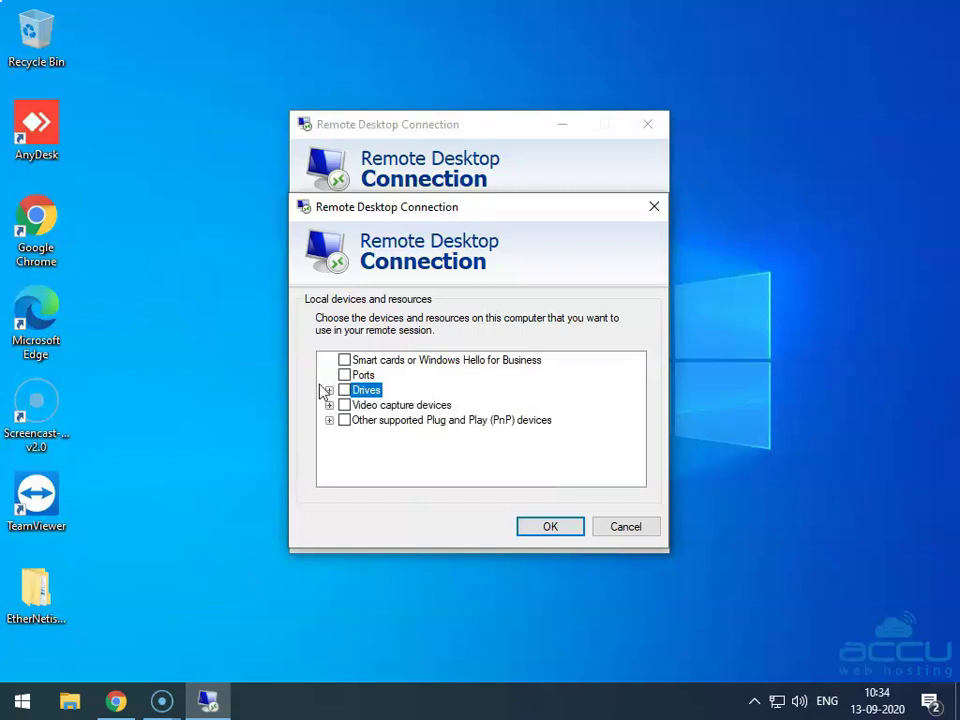
click(329, 391)
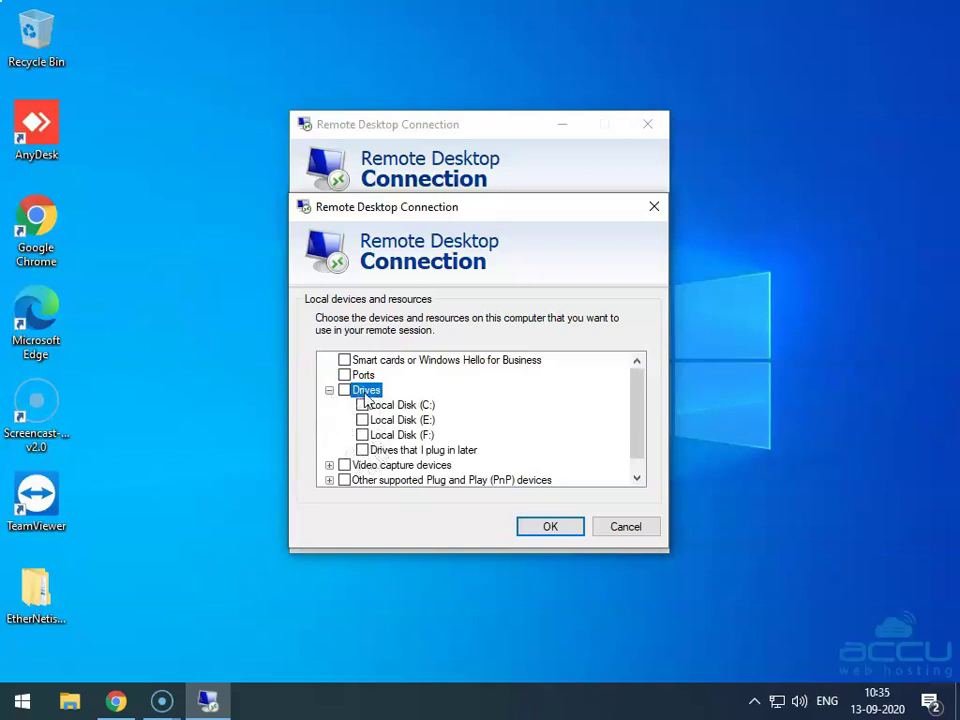
click(364, 406)
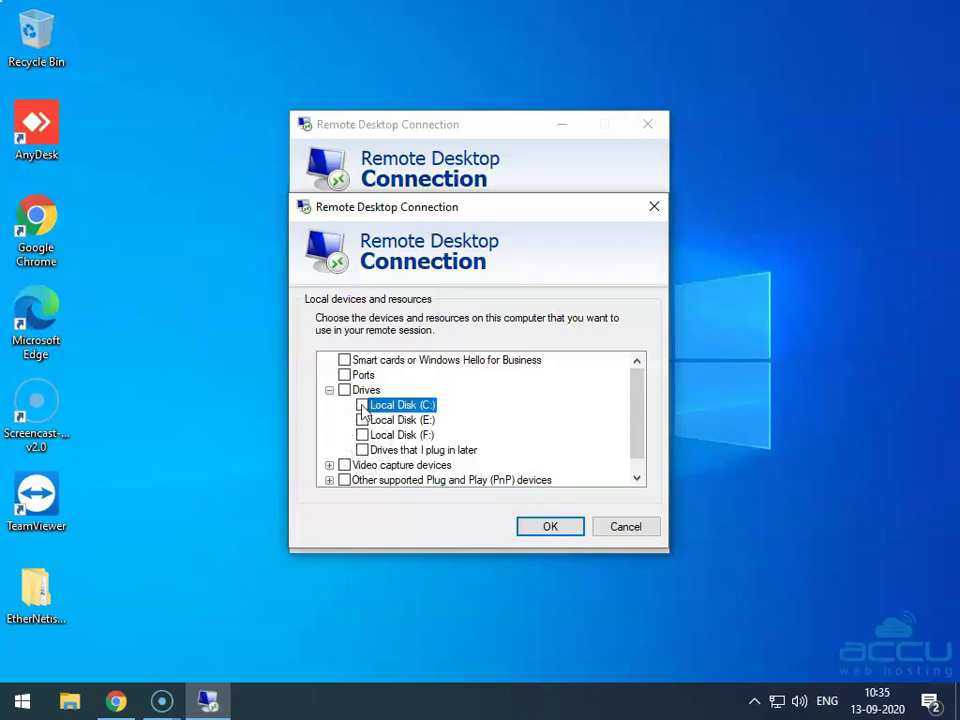
click(364, 420)
click(364, 435)
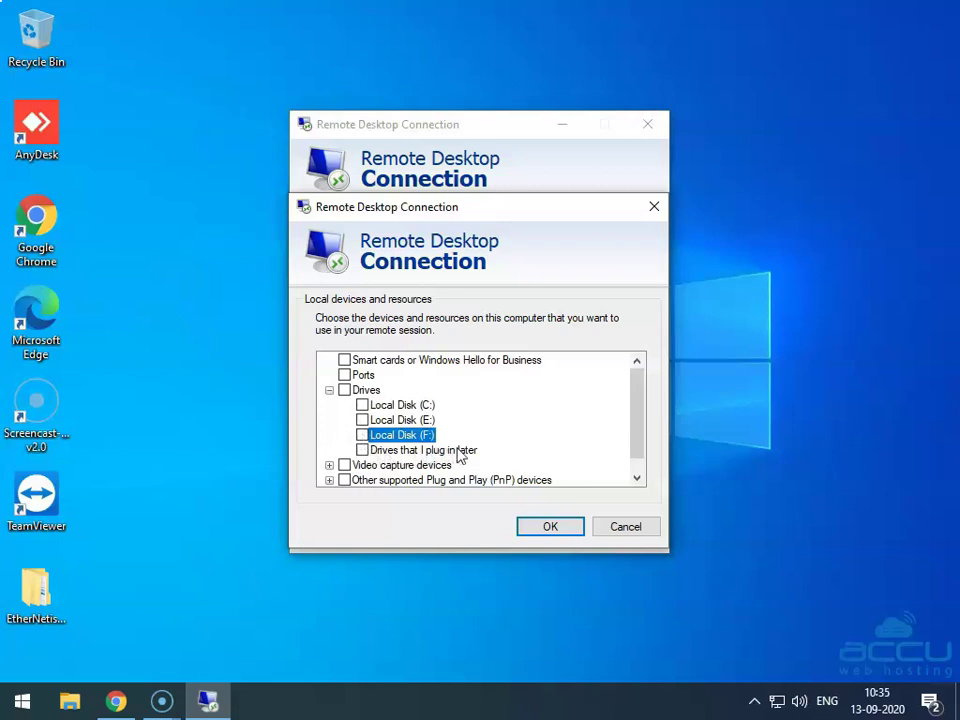
click(363, 420)
click(363, 420)
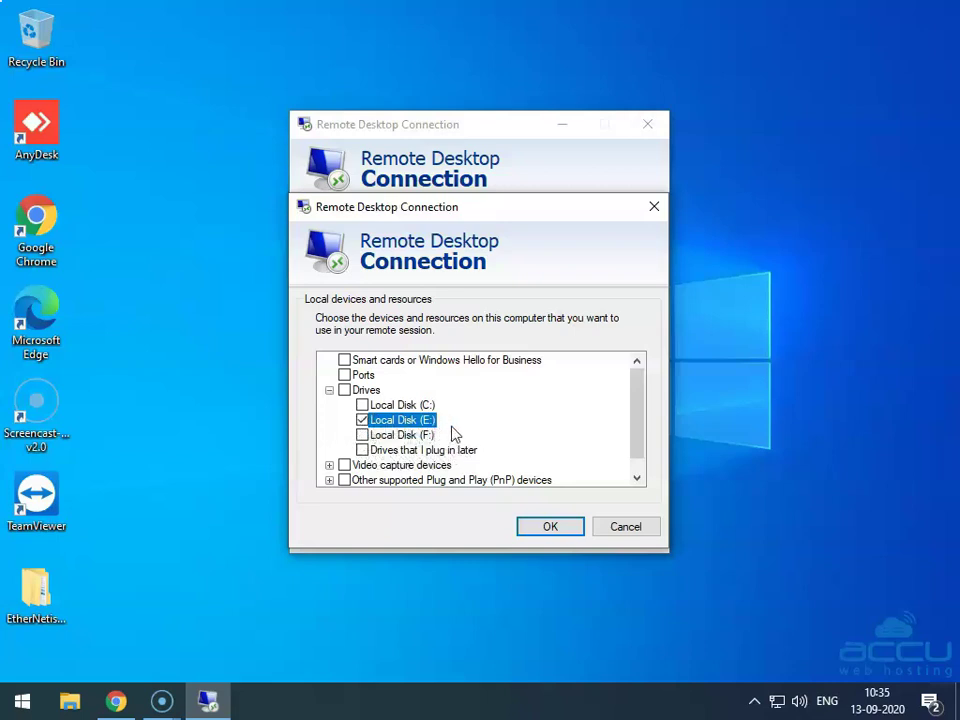
click(549, 528)
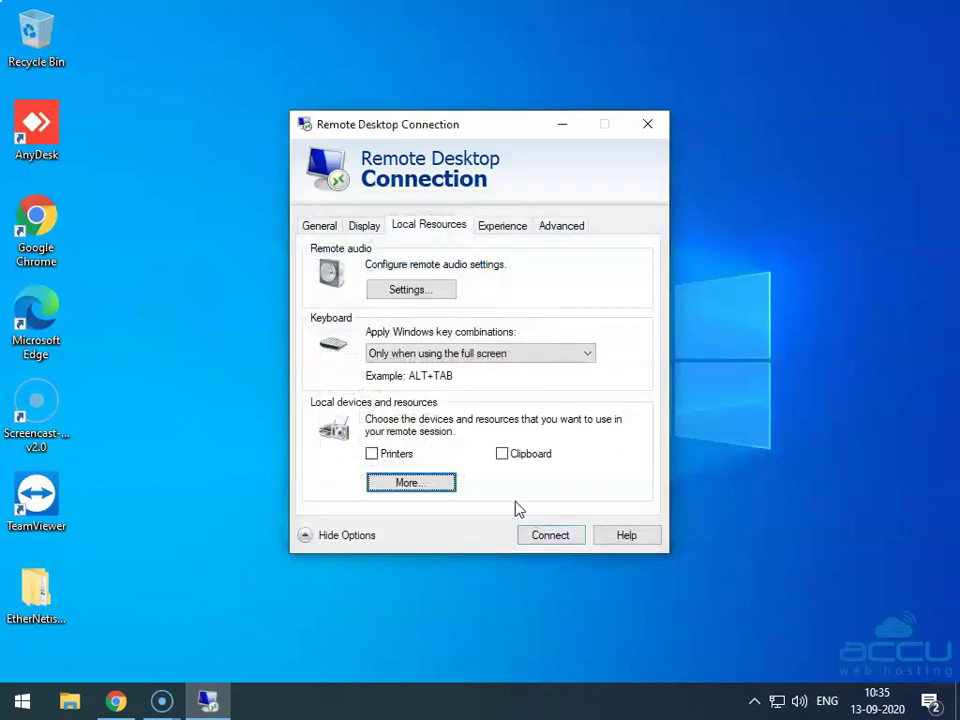
Start connecting, keep Drives allowed in the details, and tick 'Don't ask me again for connections to this computer'.
click(552, 536)
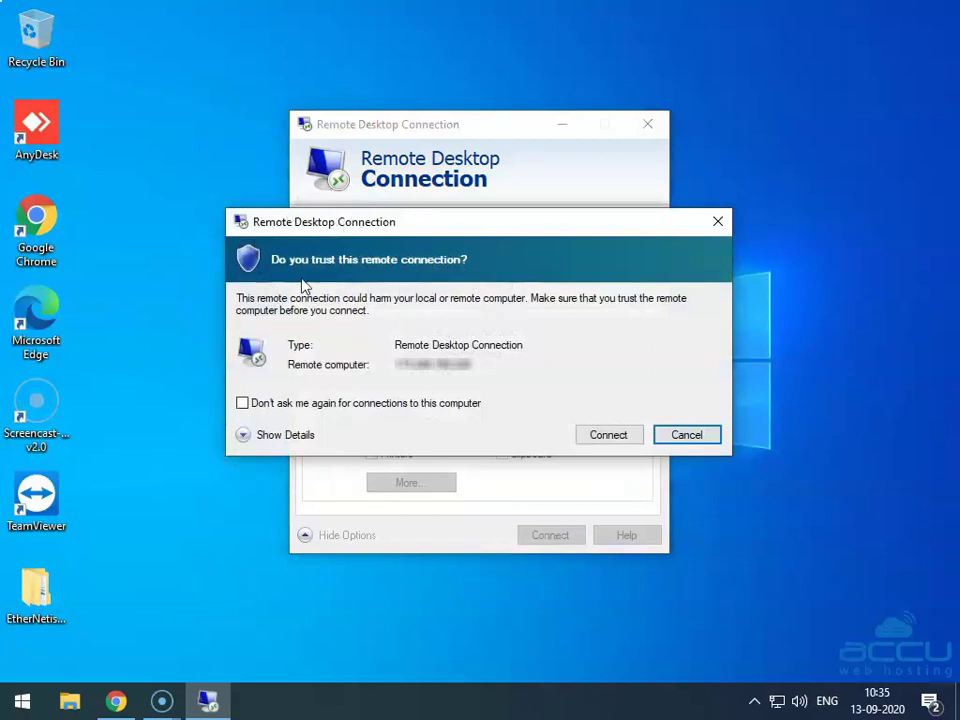
click(272, 437)
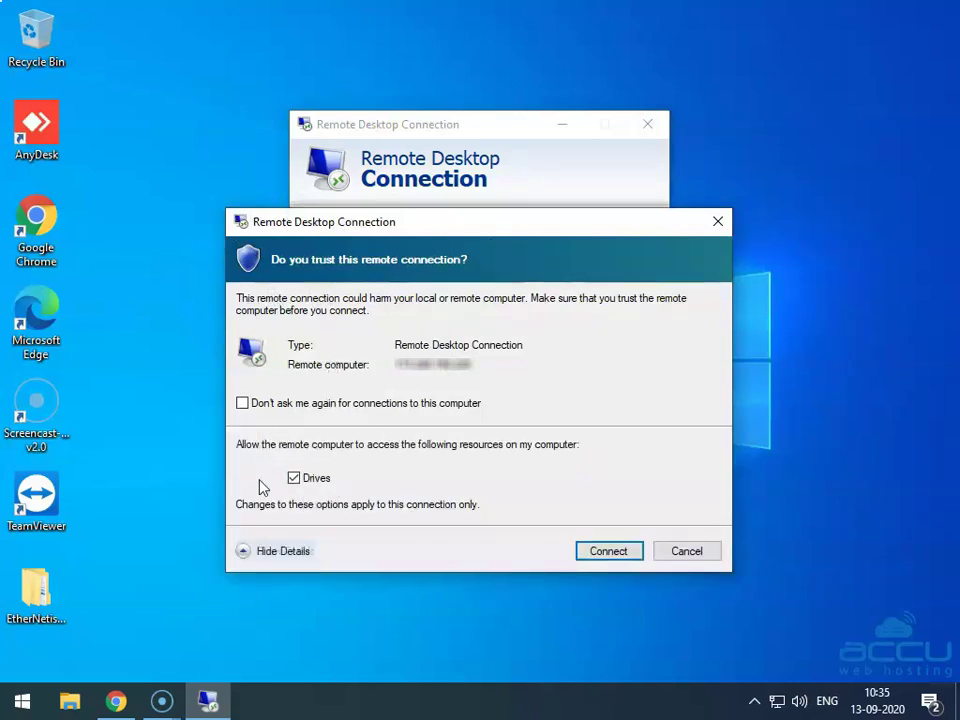
click(242, 404)
Confirm the trusted connection and switch the Windows Security sign-in to a different account.
click(621, 551)
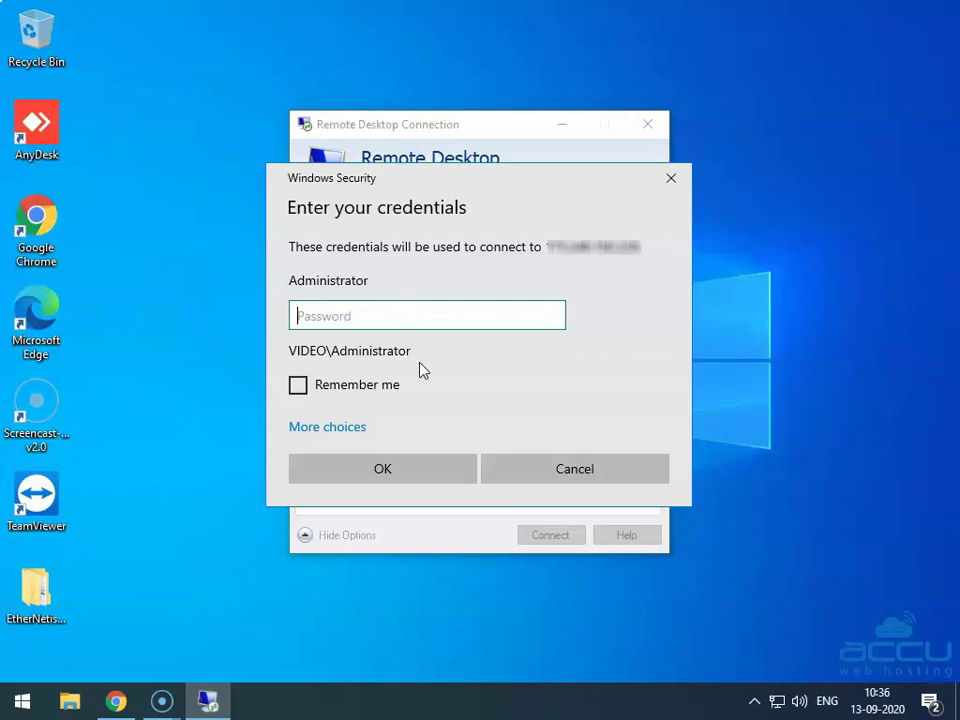
click(331, 430)
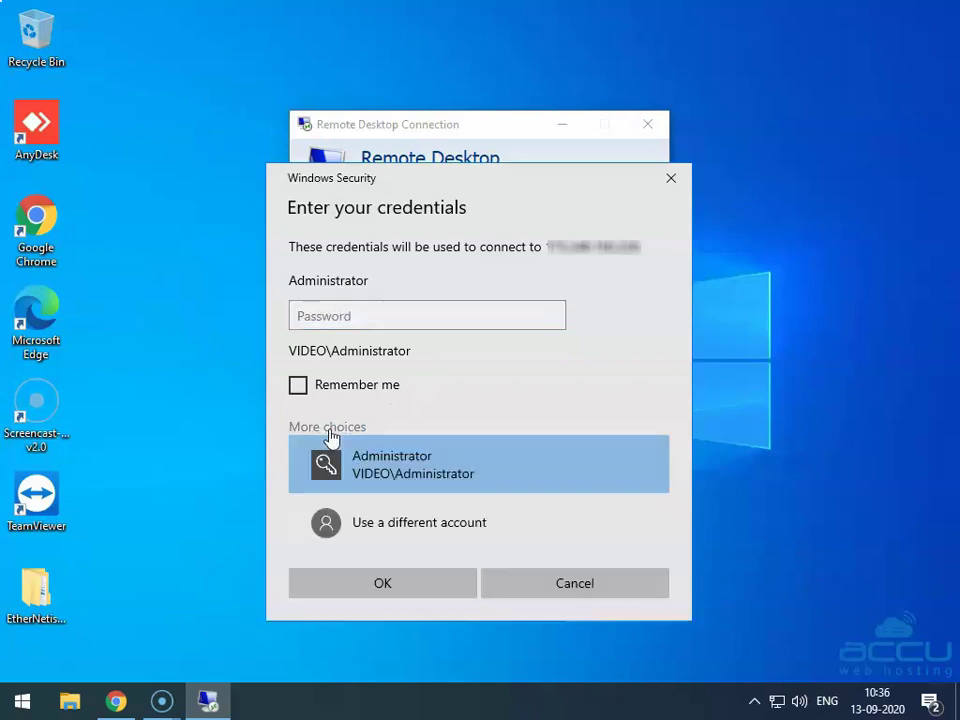
click(433, 532)
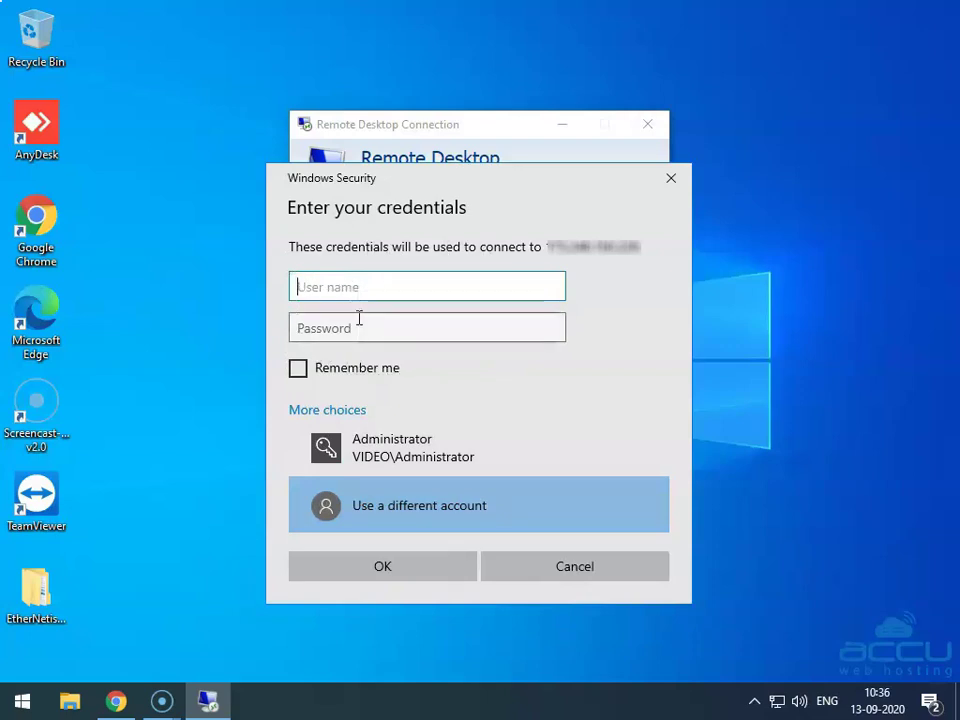
click(309, 328)
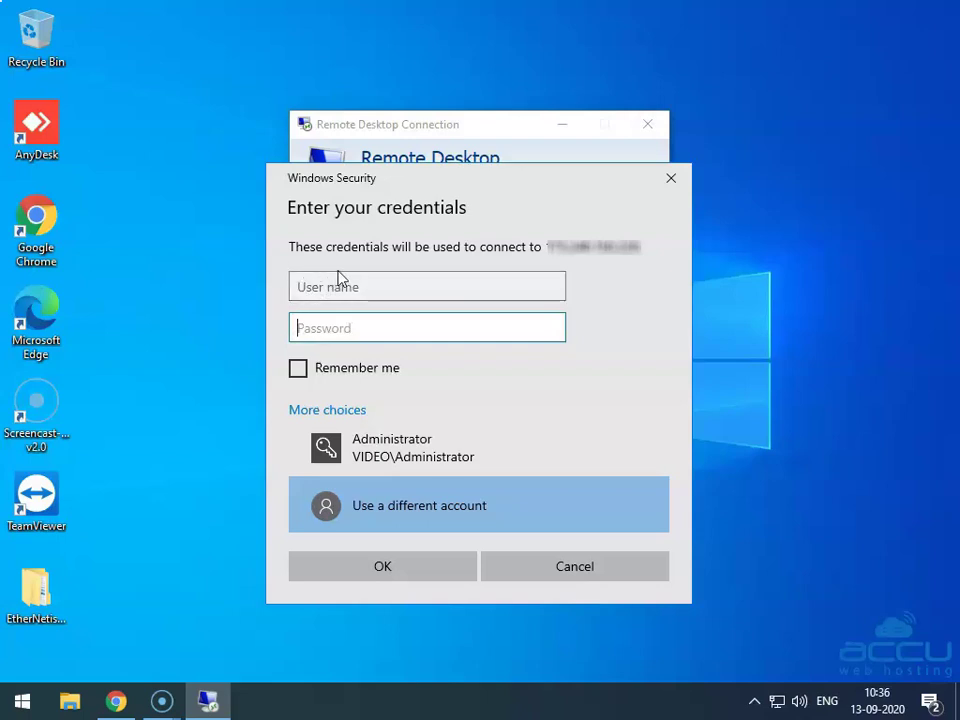
Sign in as Administrator with the account password and submit the credentials.
click(370, 455)
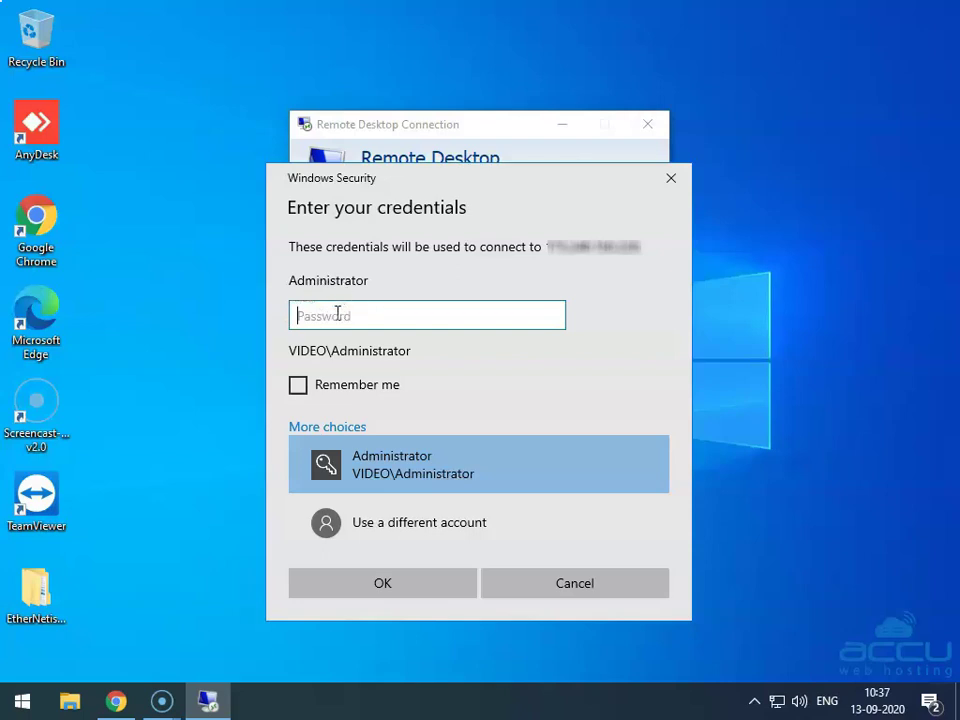
text(•)
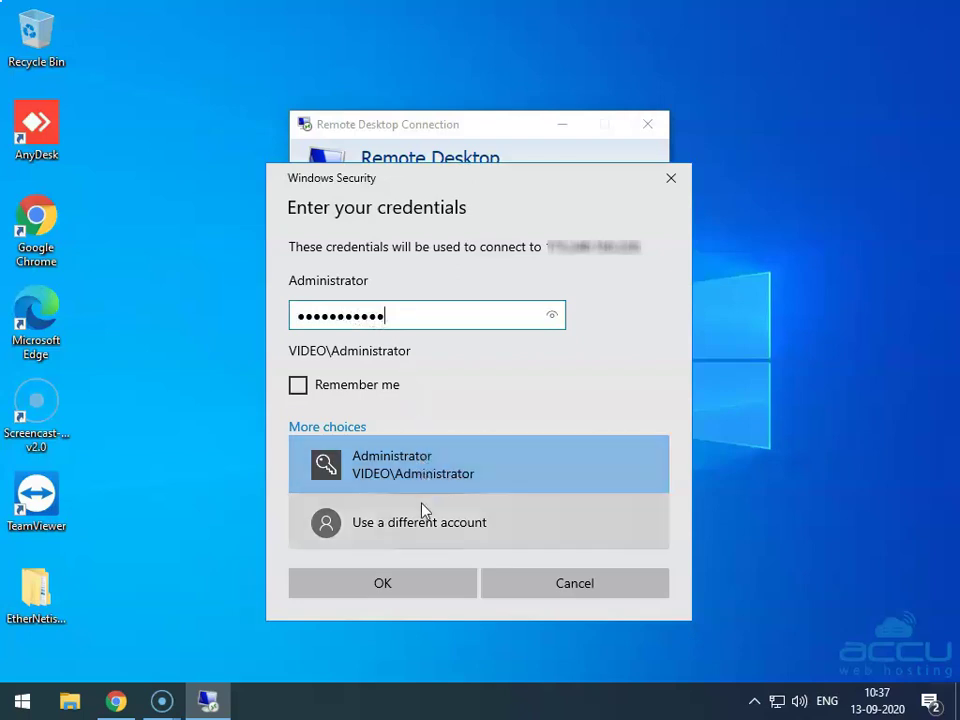
click(373, 586)
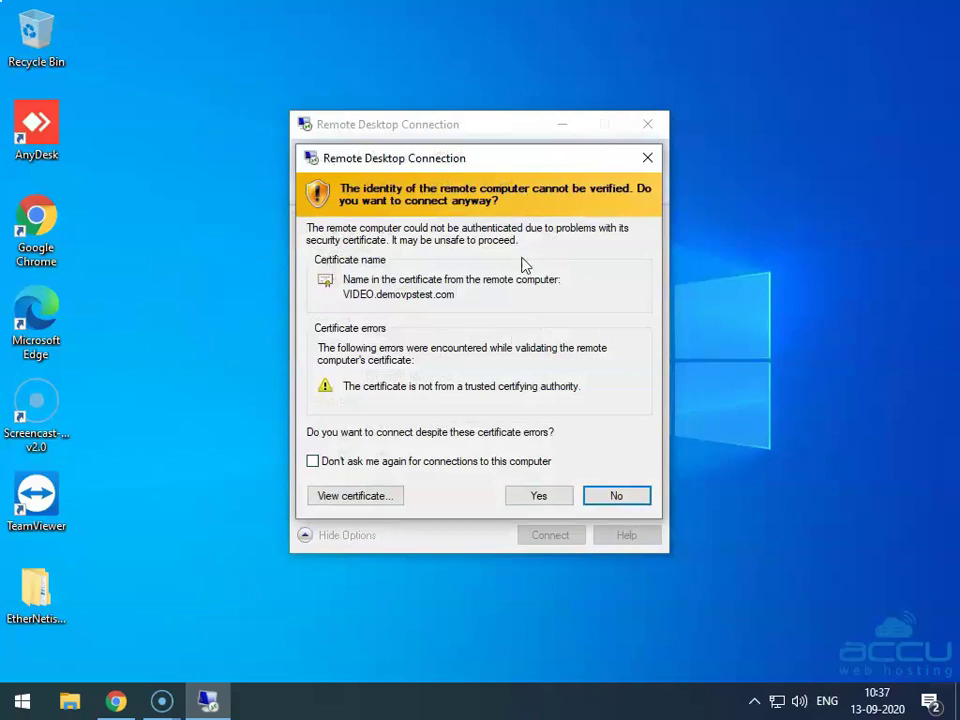
Tick 'Don't ask me again' on the certificate warning and accept it with Yes.
click(313, 462)
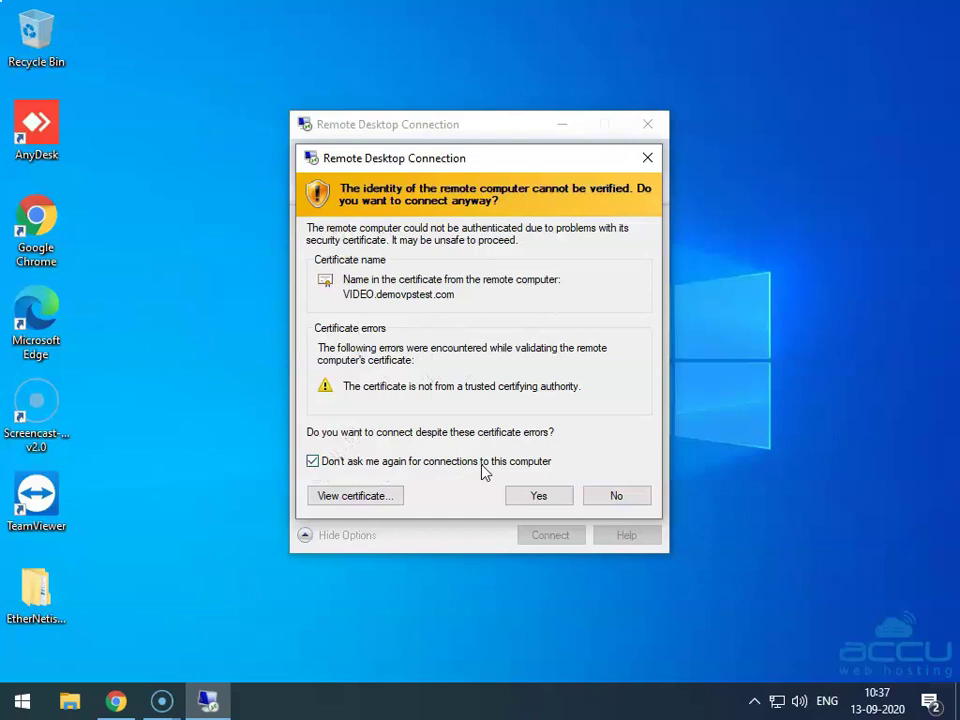
click(536, 498)
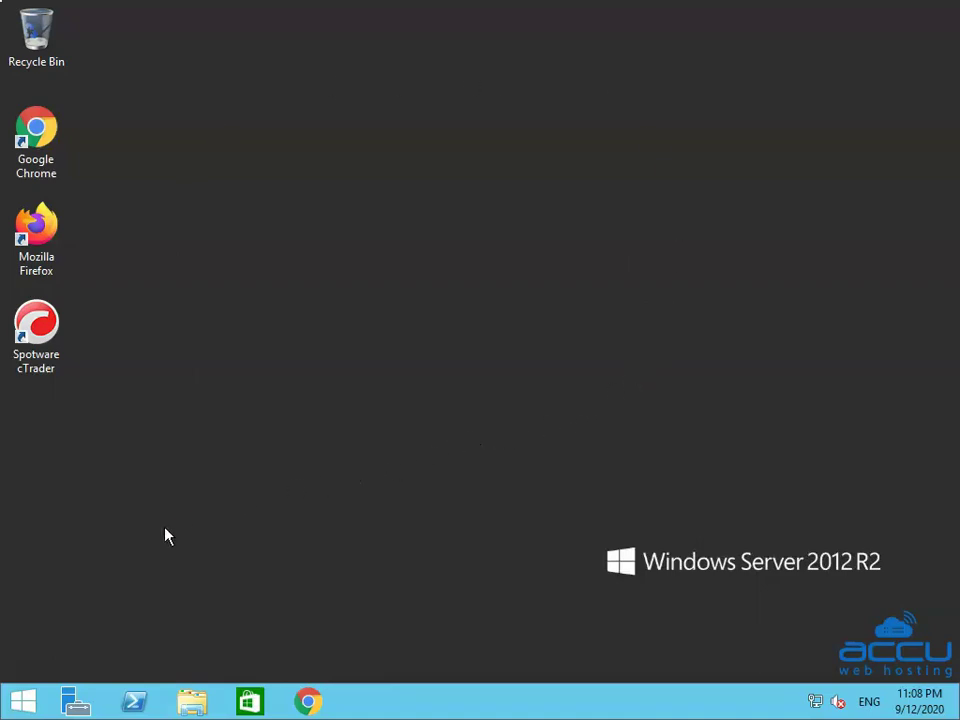
Open This PC from the server's Start screen to see the redirected E drive.
click(24, 704)
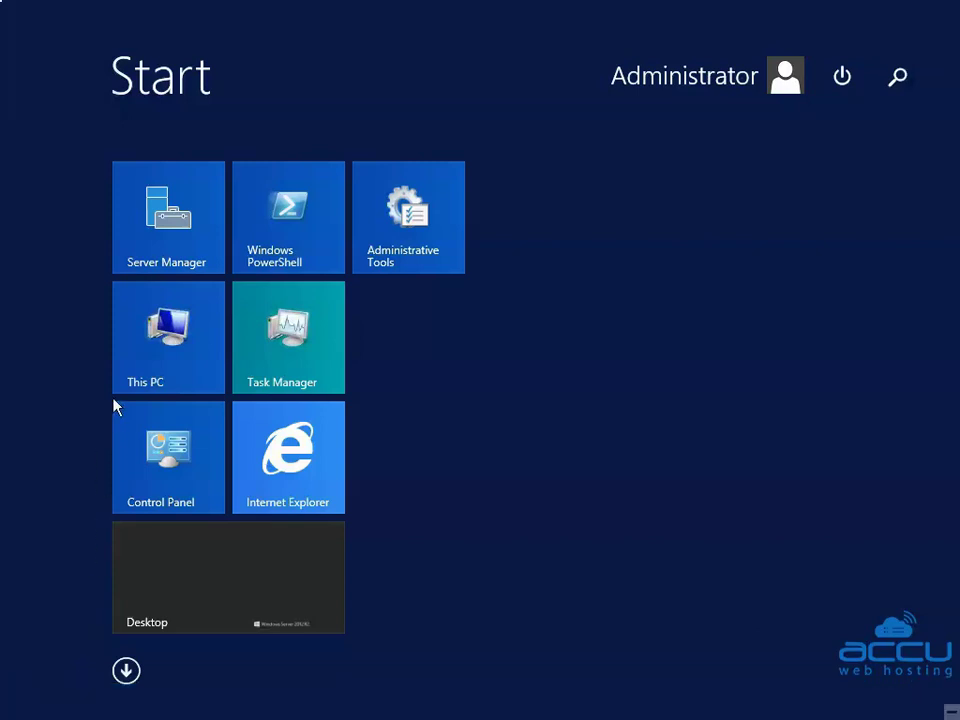
click(166, 343)
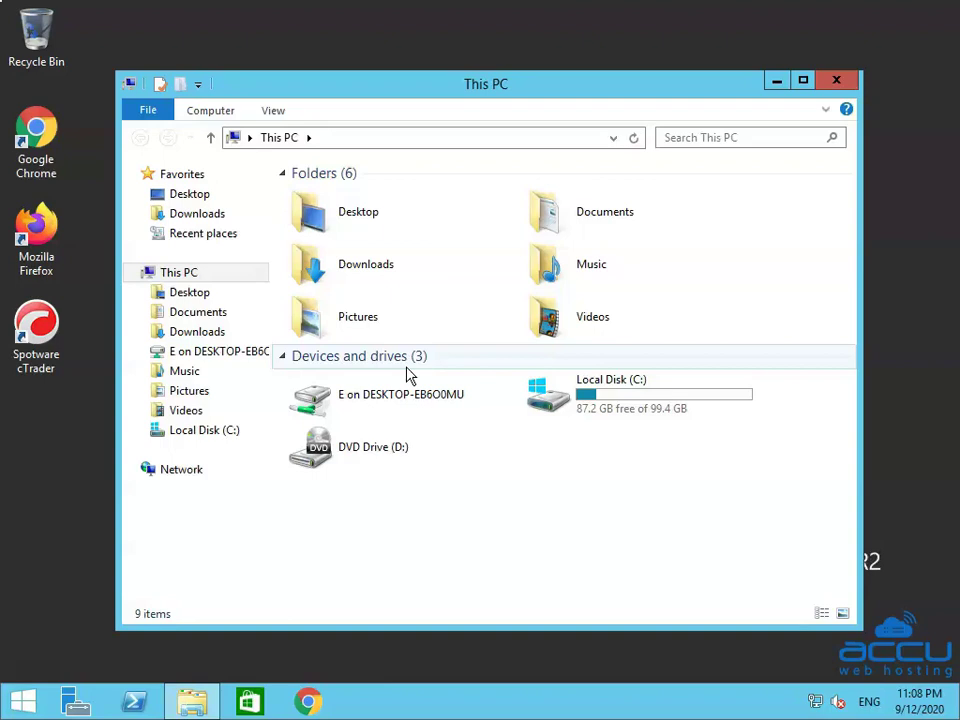
Open 'E on DESKTOP-EB6O0MU' through its right-click menu.
right_click(352, 403)
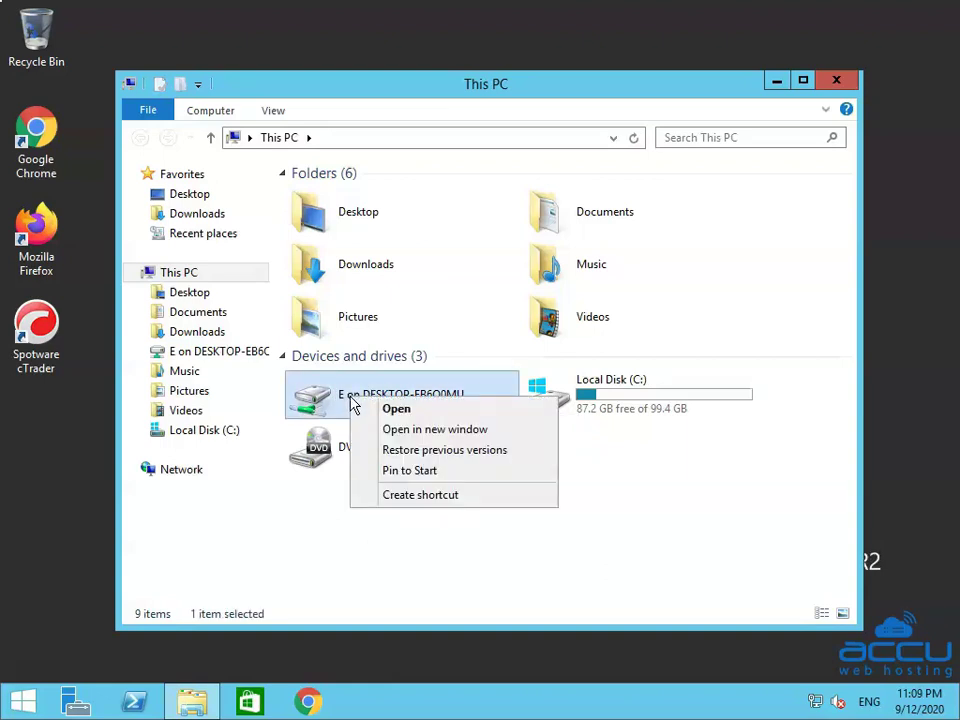
click(412, 410)
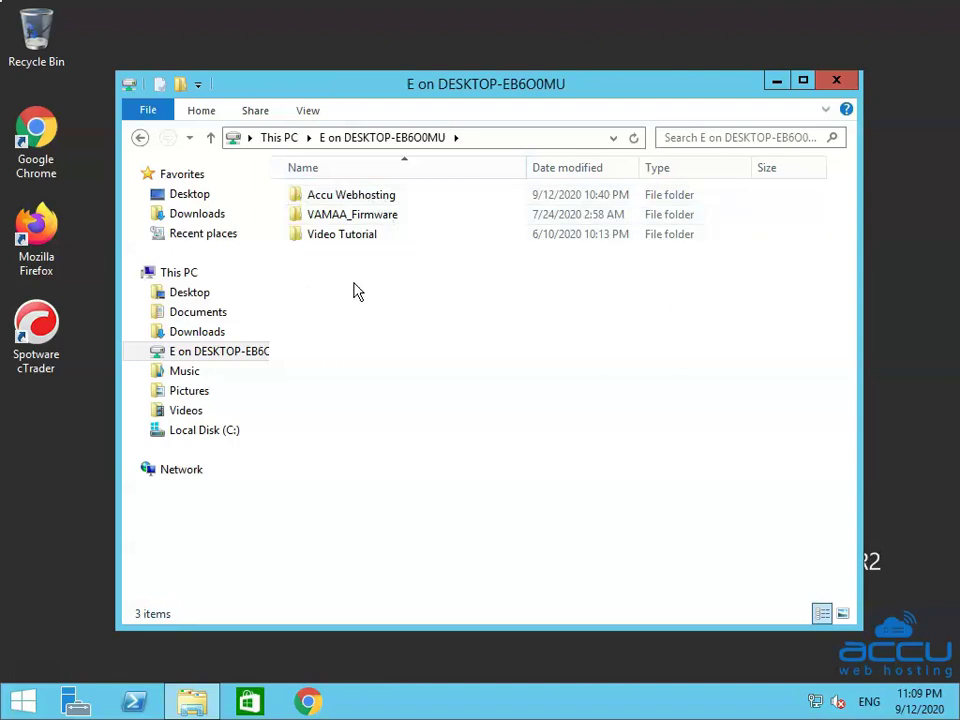
Copy the Accu Webhosting folder from the redirected E: drive and paste it into the server's Documents folder.
click(330, 203)
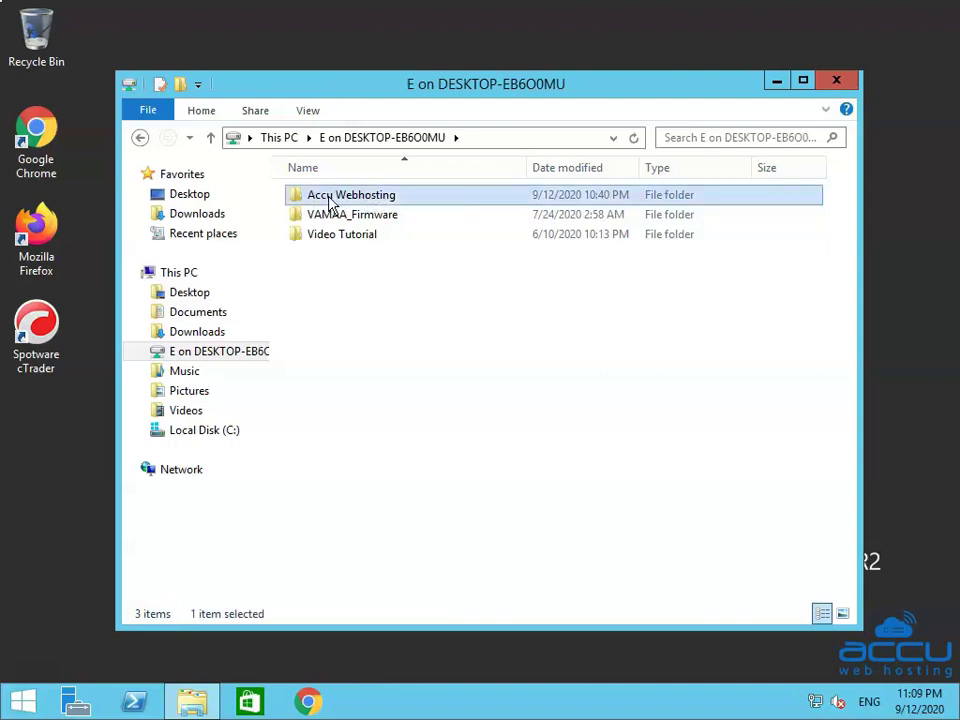
right_click(330, 203)
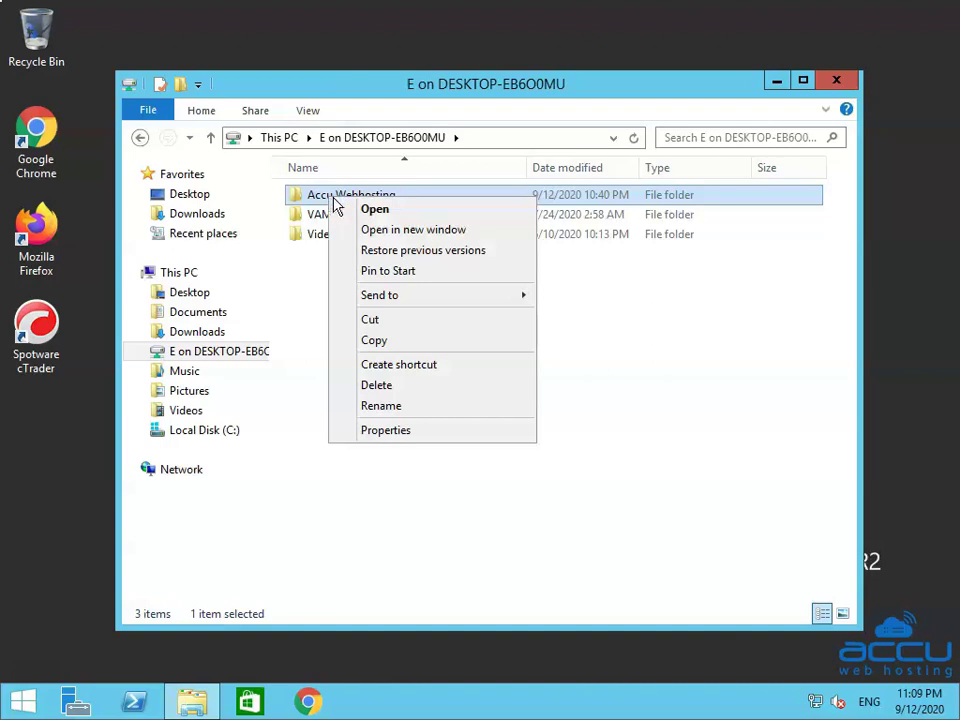
click(407, 343)
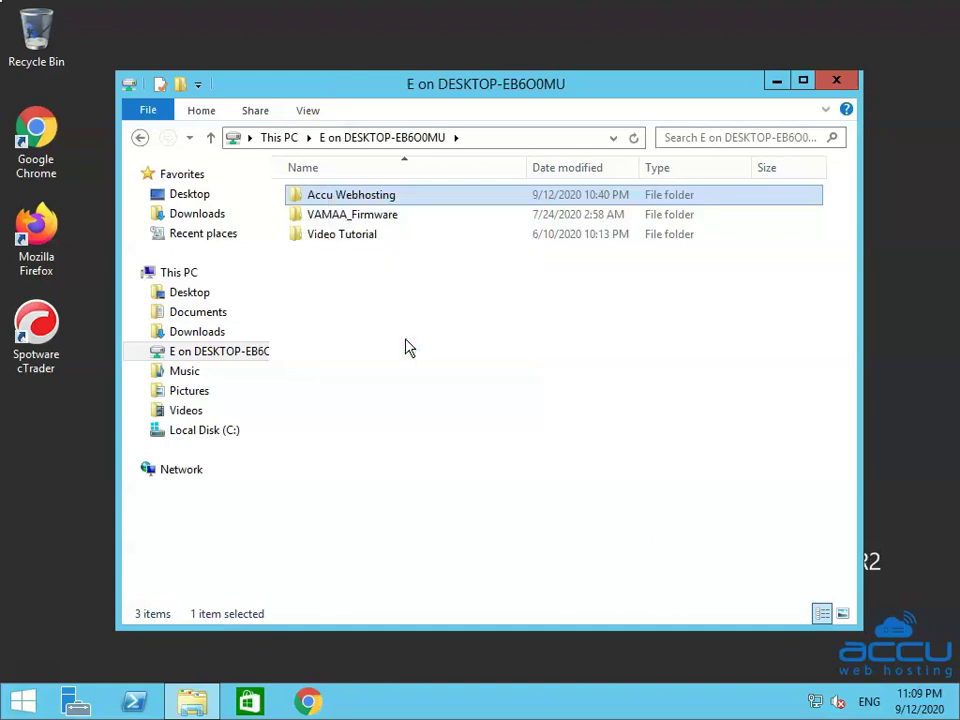
click(199, 314)
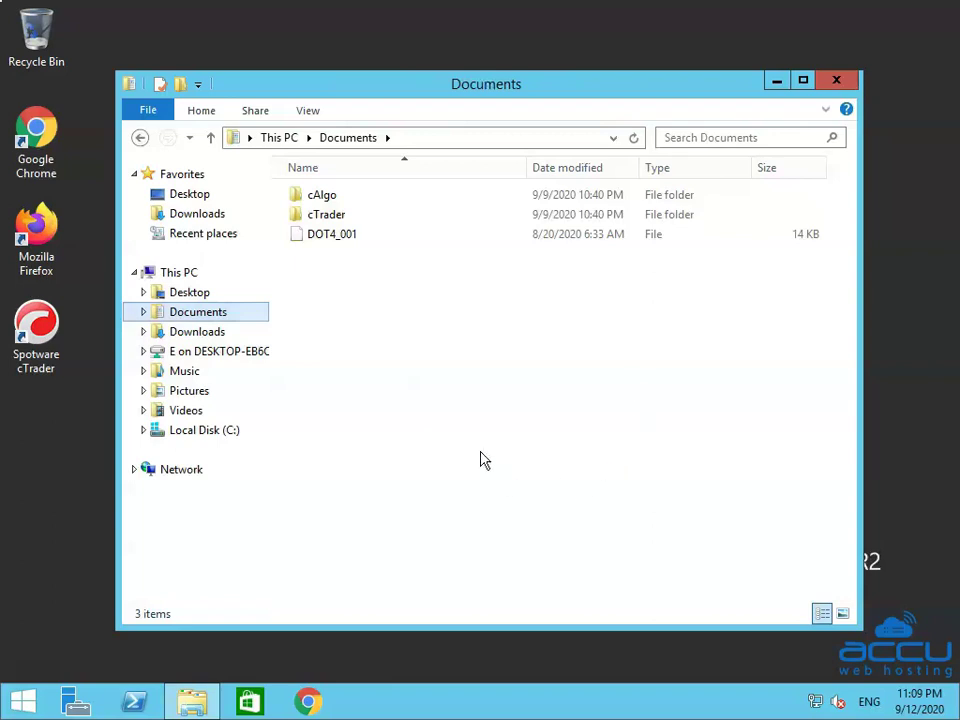
right_click(455, 385)
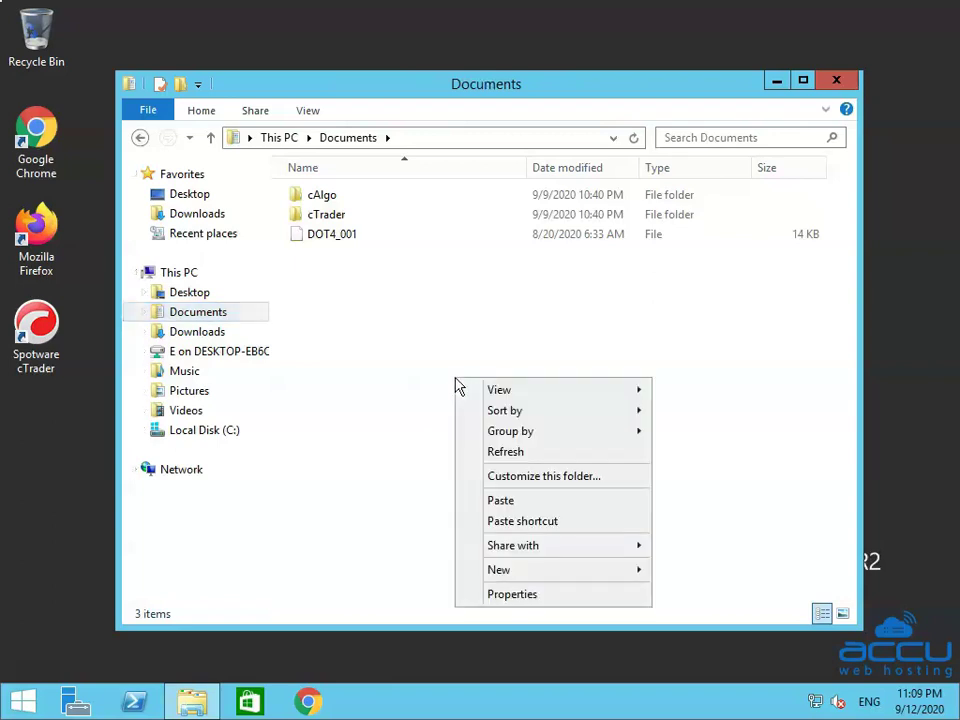
click(530, 502)
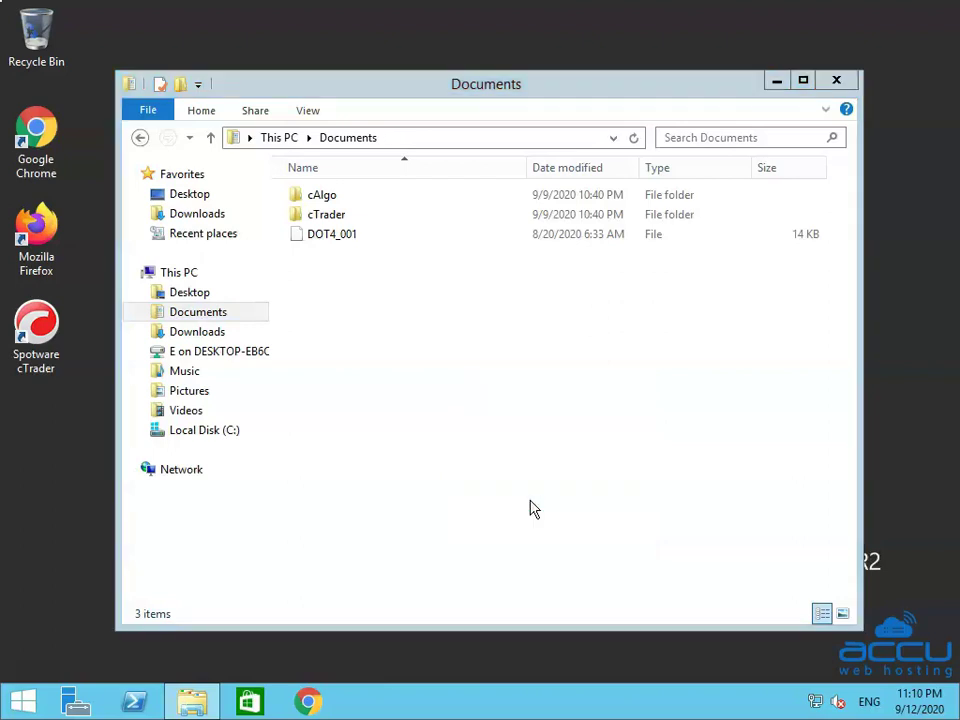